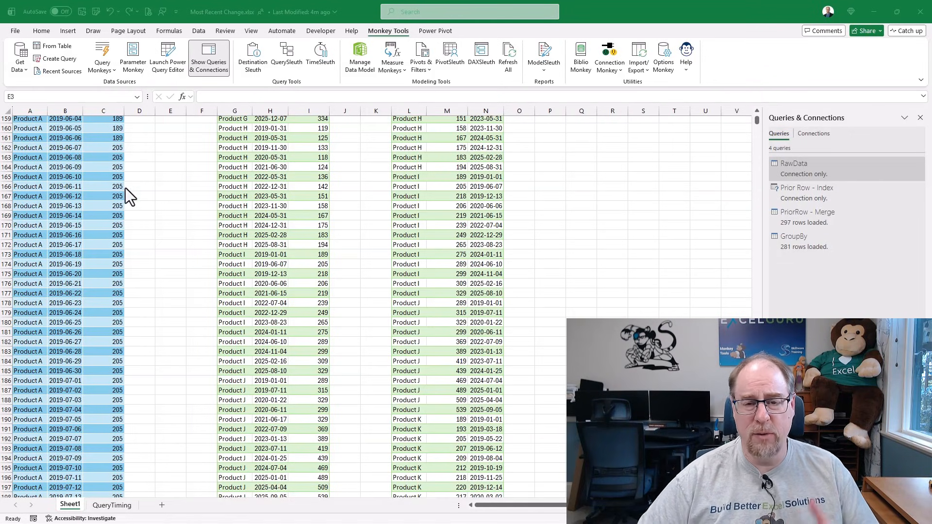
Return to the start of the worksheet and open the RawData query in a maximized Power Query Editor.
left_click(160, 216)
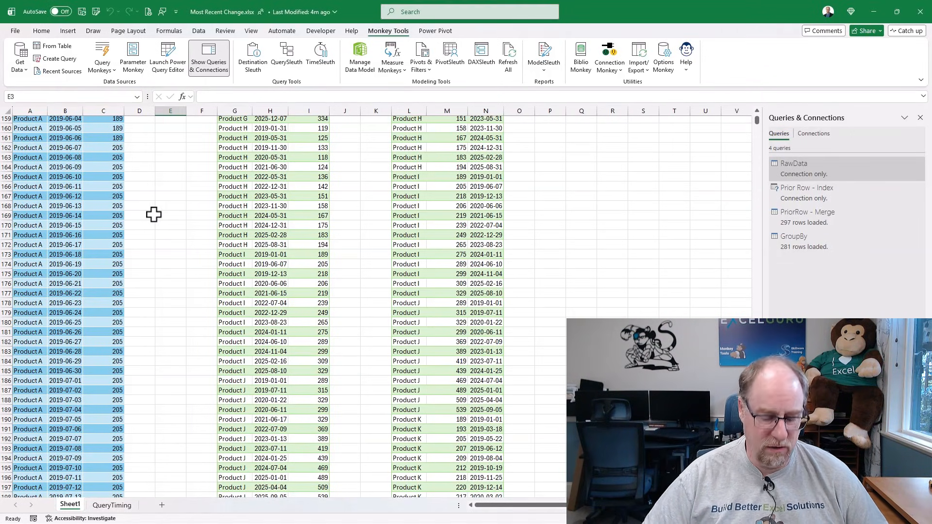
key("ctrl+Home")
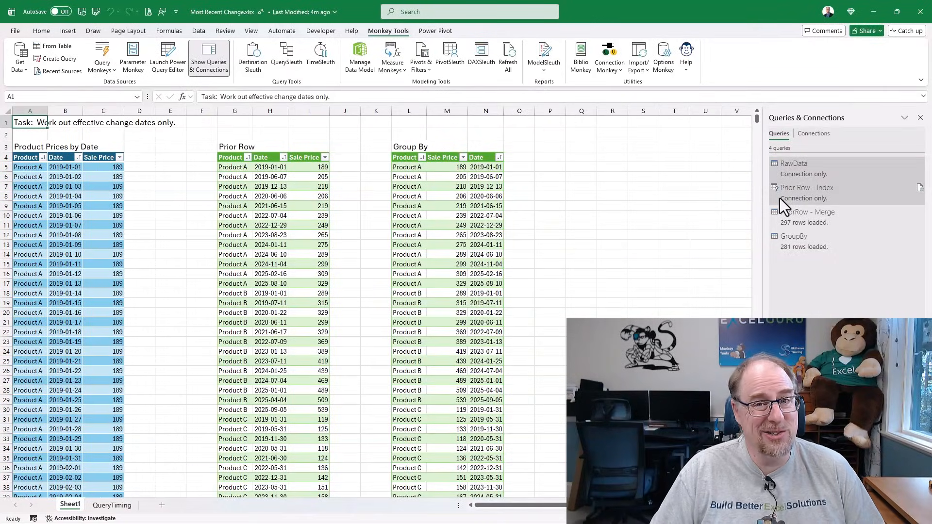
double_click(791, 174)
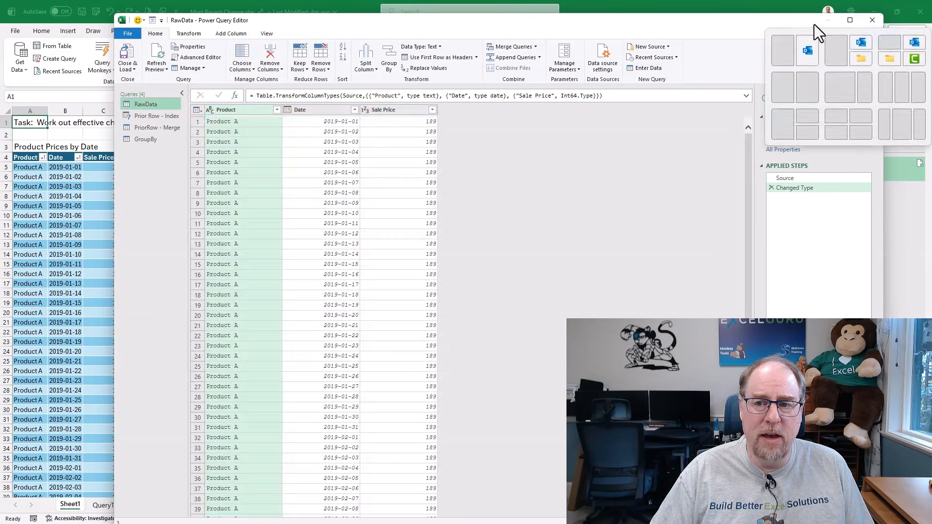
left_click(851, 20)
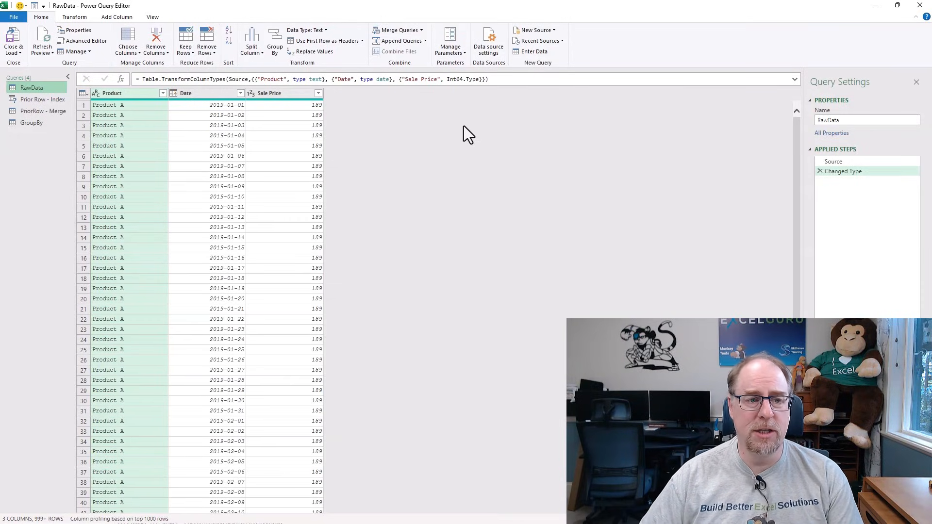
Review the Prior Row - Index query's source, index and Prior Row custom column formula, highlighting its Sale Price reference.
left_click(33, 101)
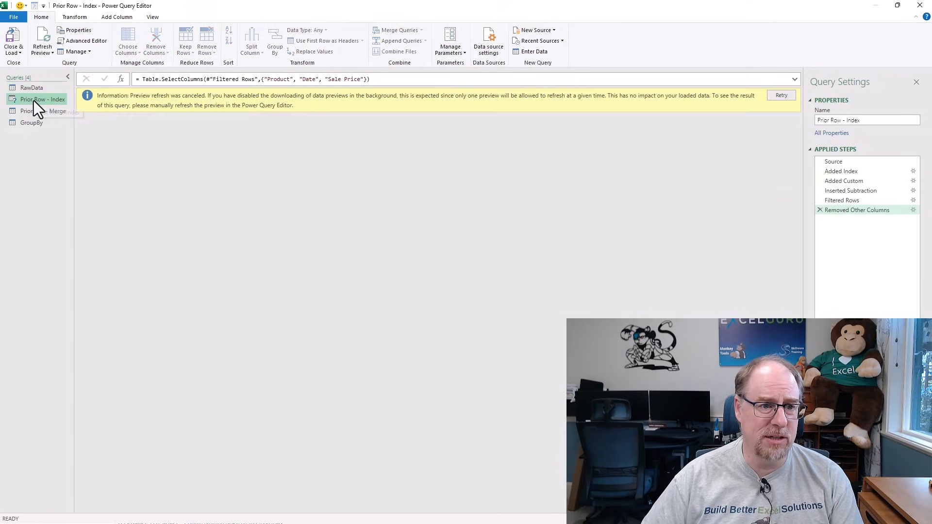
left_click(849, 164)
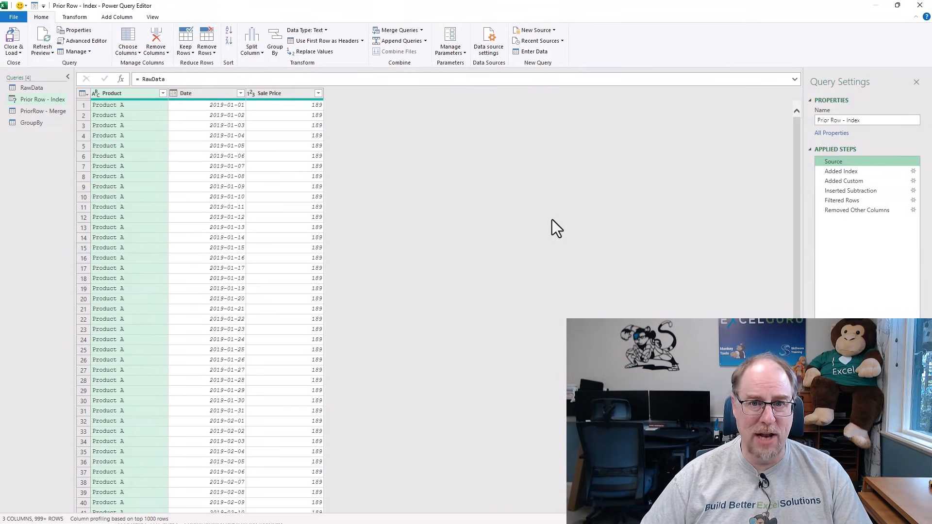
left_click(848, 171)
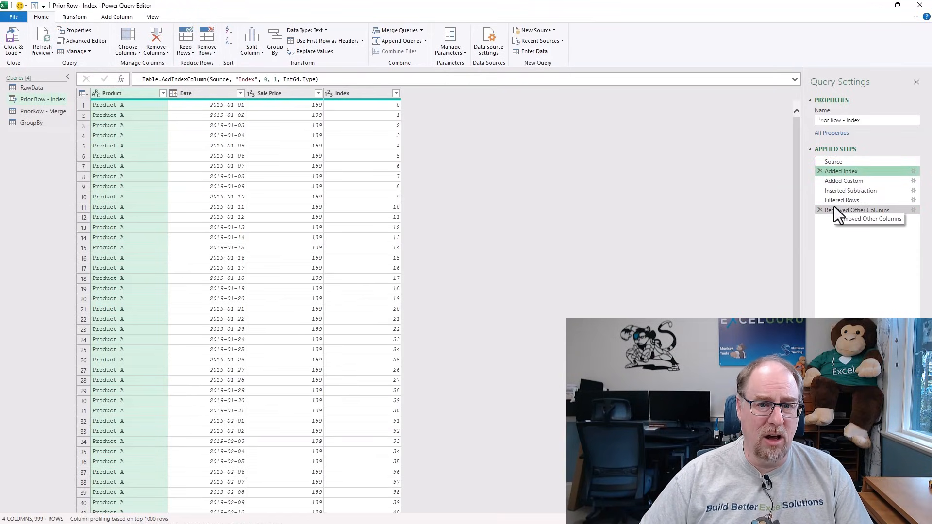
left_click(913, 181)
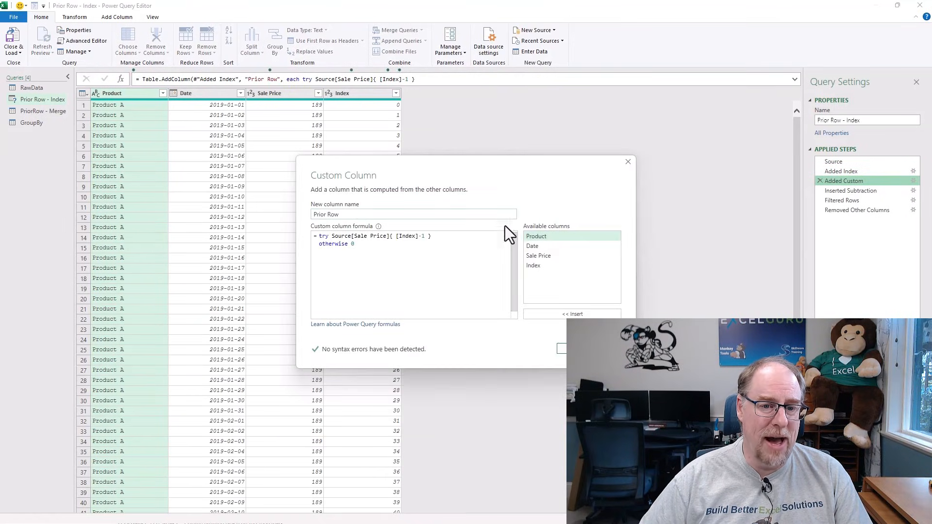
double_click(349, 236)
left_click_drag(352, 236, 388, 236)
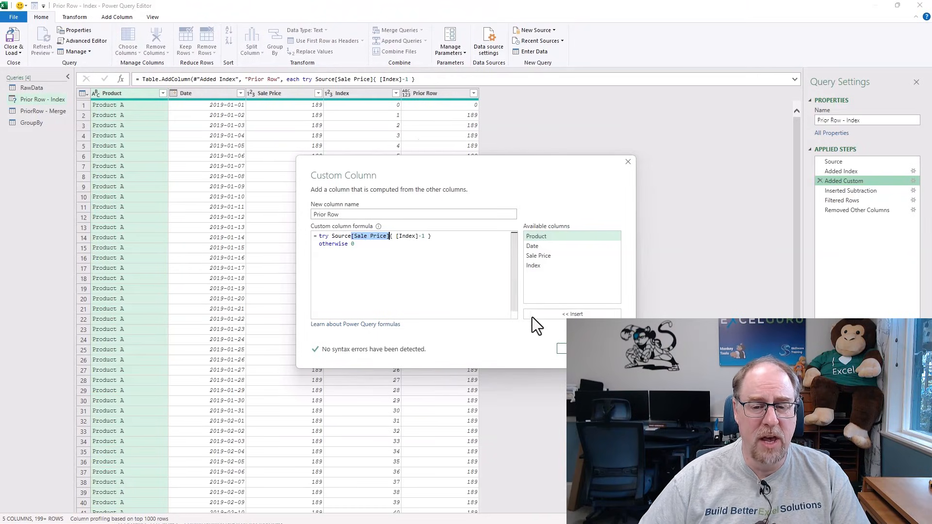
left_click(563, 348)
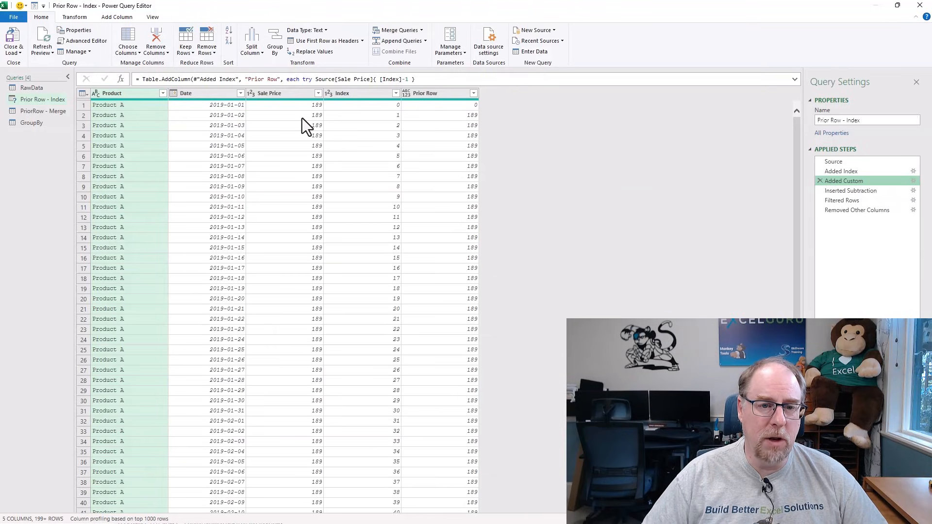
Inspect the Inserted Subtraction step, its Subtraction filter values, and the Product through Sale Price columns.
left_click(852, 192)
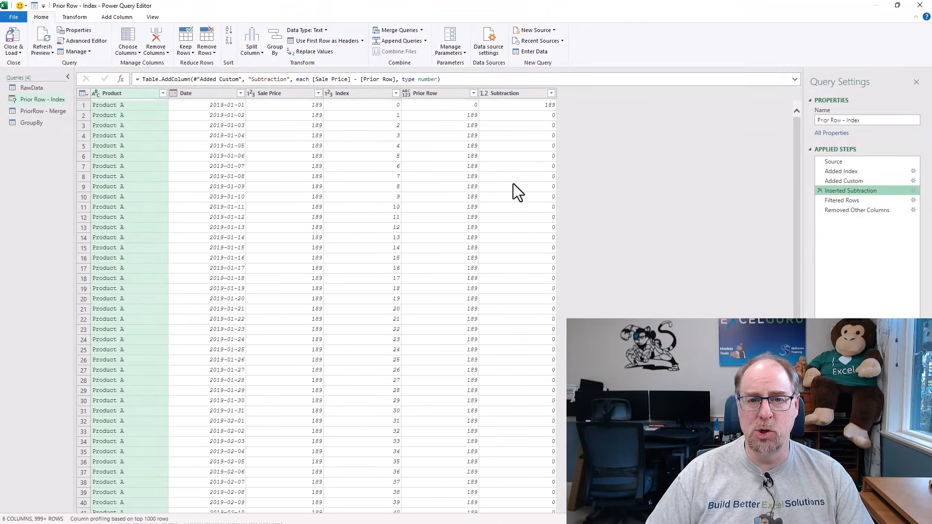
left_click(551, 92)
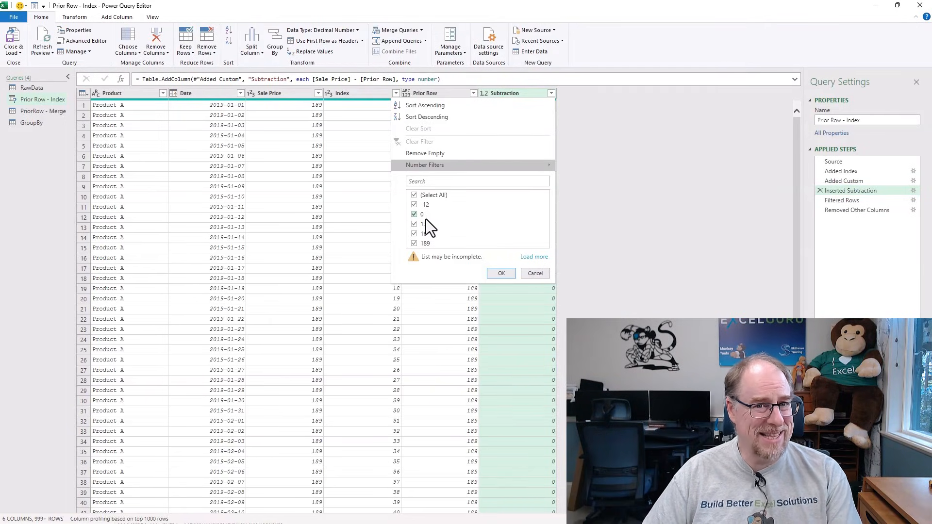
left_click(536, 274)
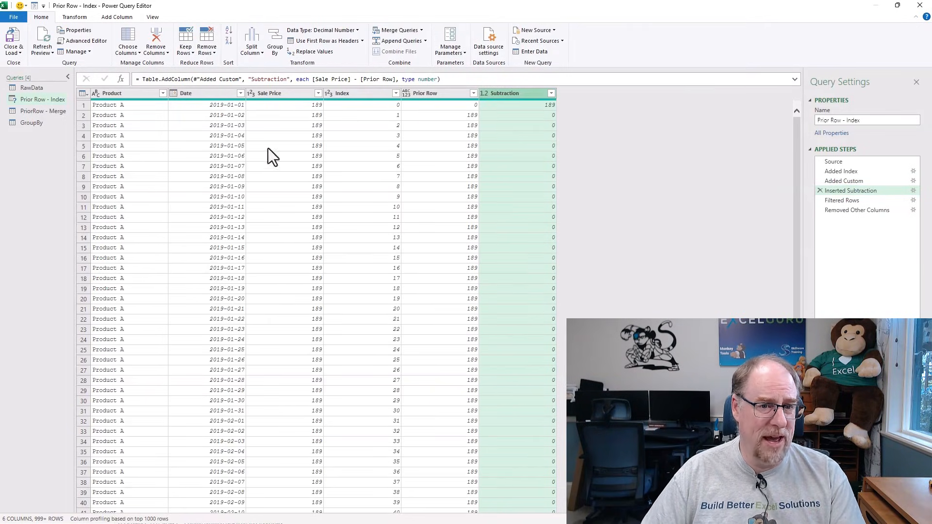
left_click(120, 99)
left_click(272, 93, "shift")
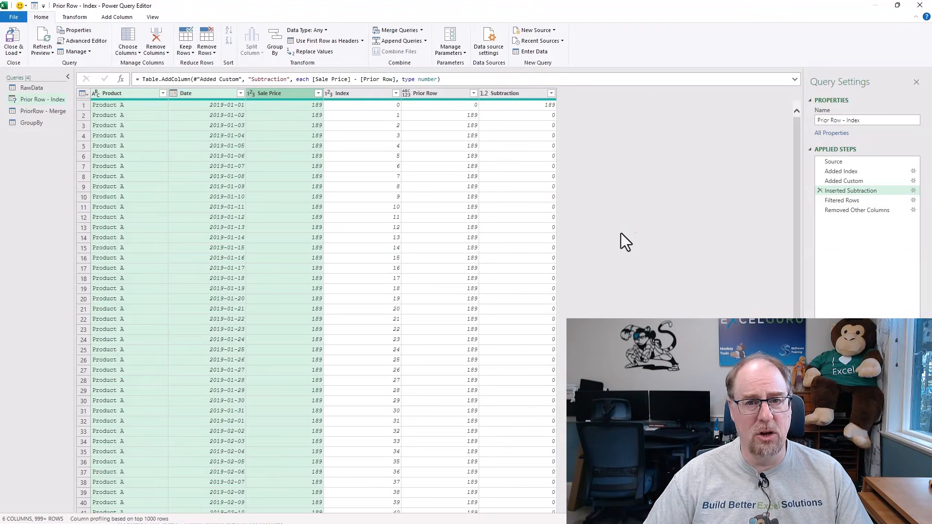
Review the PriorRow - Merge query's source and its two added index column steps.
left_click(34, 115)
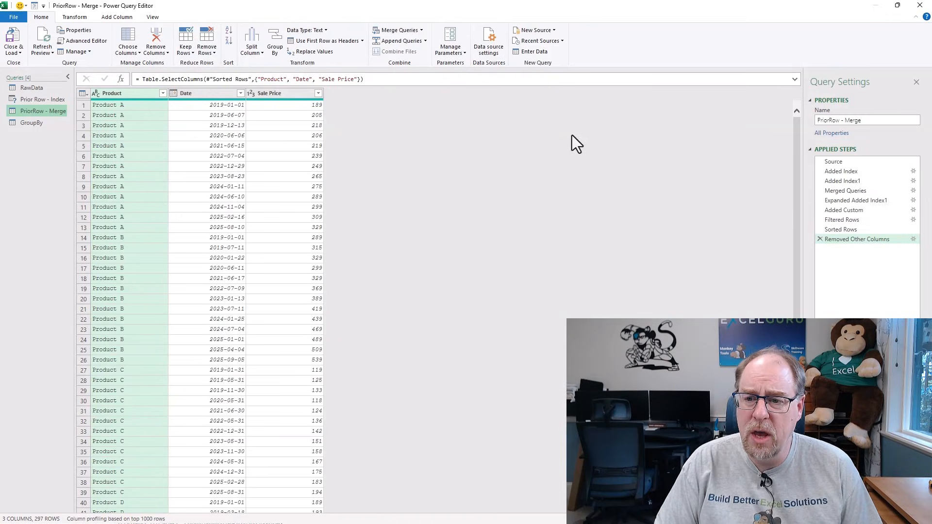
left_click(832, 164)
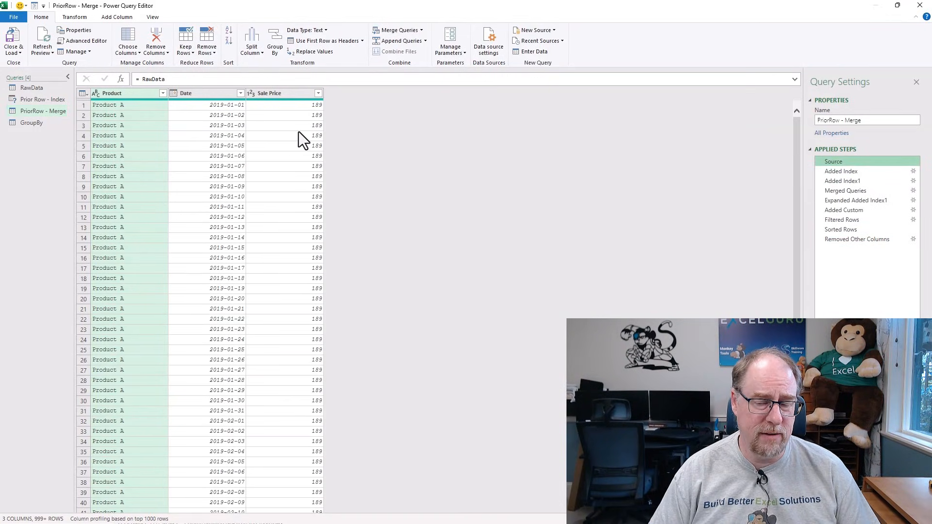
left_click(836, 173)
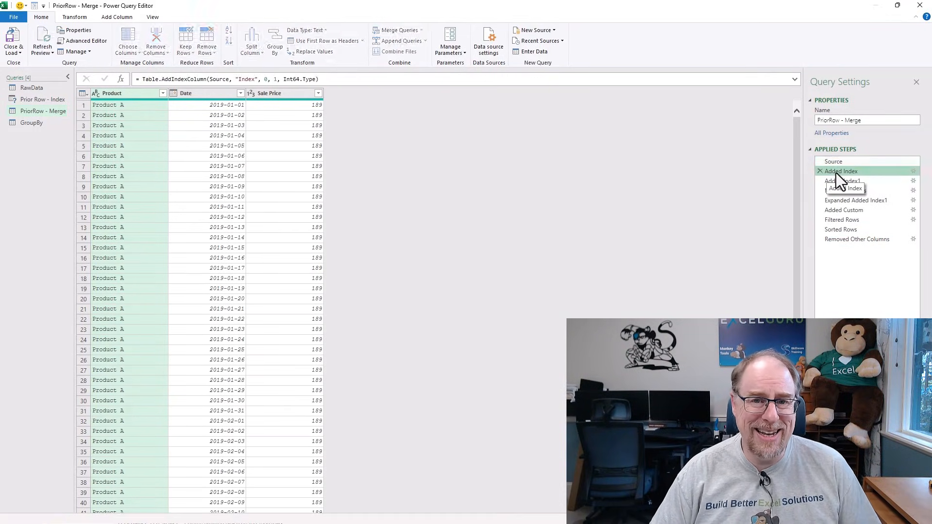
left_click(840, 182)
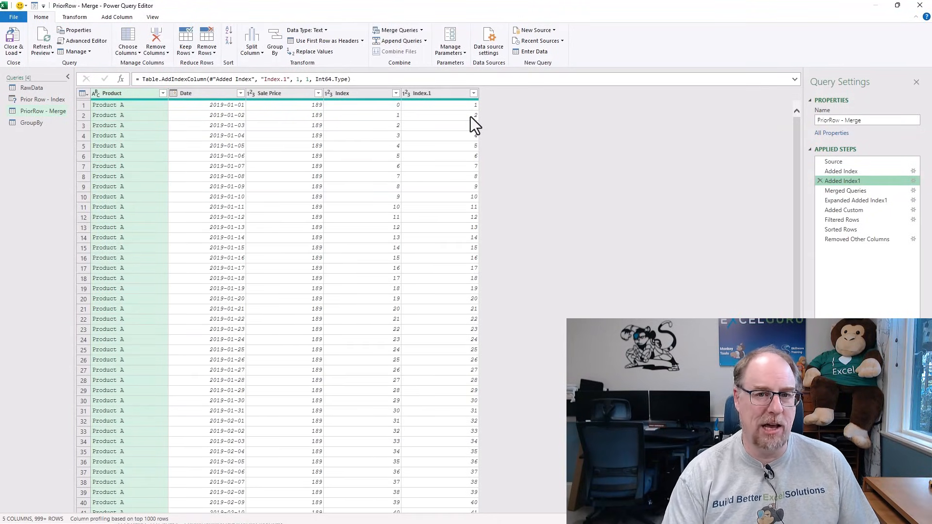
Examine the Merged Queries settings and preview the nested tables in the first two rows of the Added Index1 column in an enlarged pane.
left_click(854, 190)
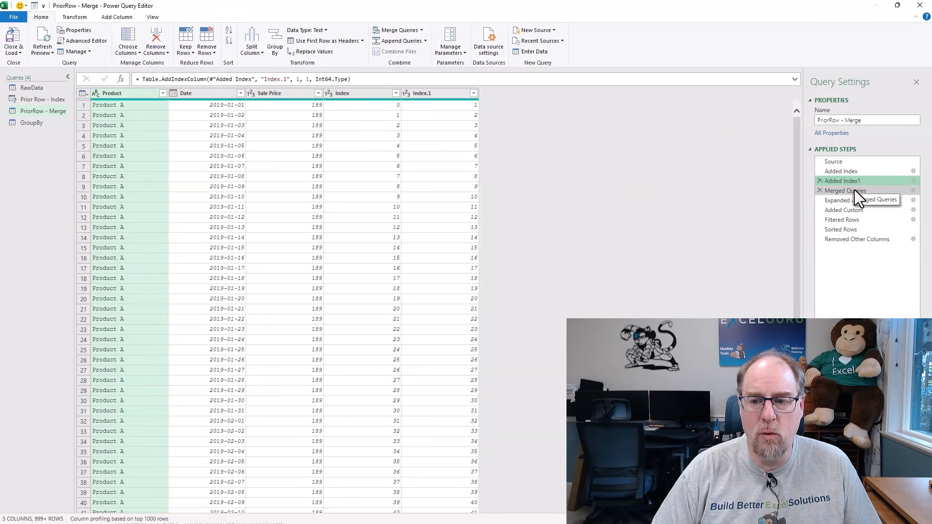
left_click(913, 191)
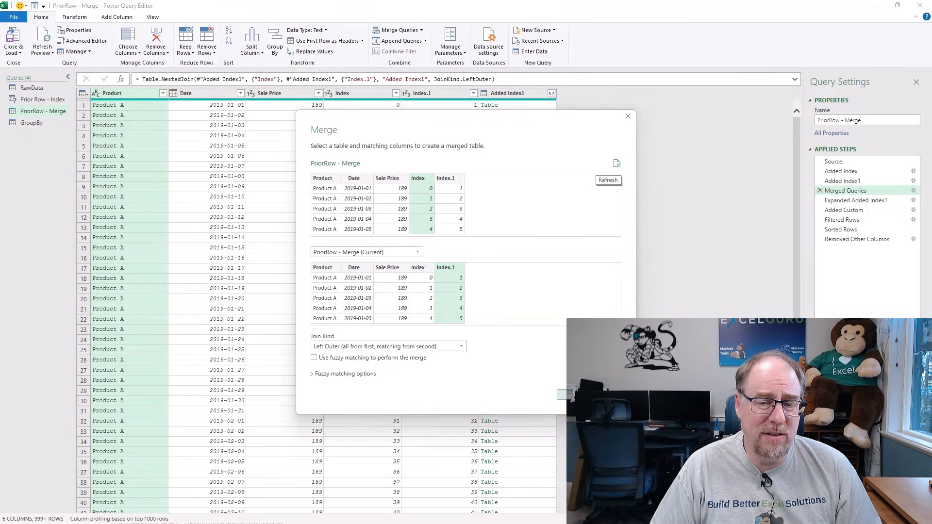
left_click(605, 395)
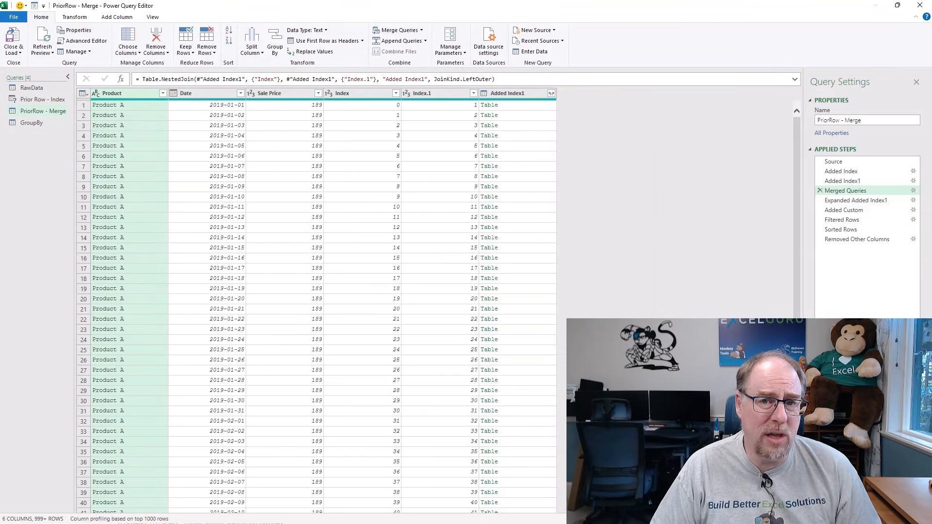
left_click(526, 106)
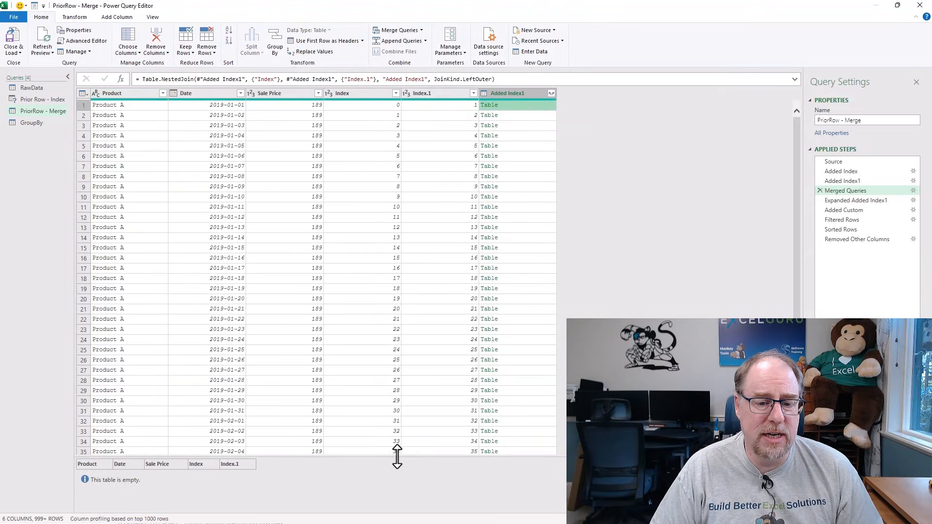
left_click_drag(398, 454, 439, 220)
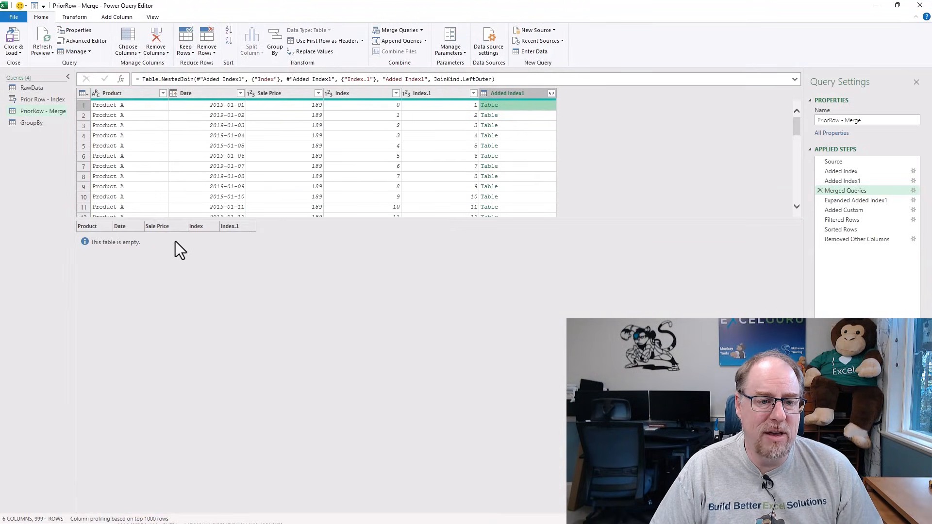
left_click(535, 116)
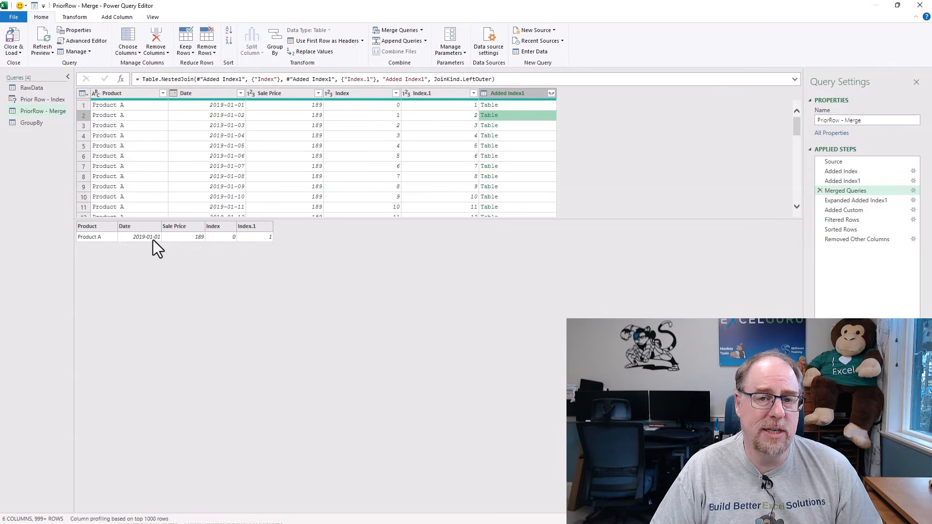
Review the expanded prior-row columns and the custom column formula that flags product or sale price changes.
left_click(867, 203)
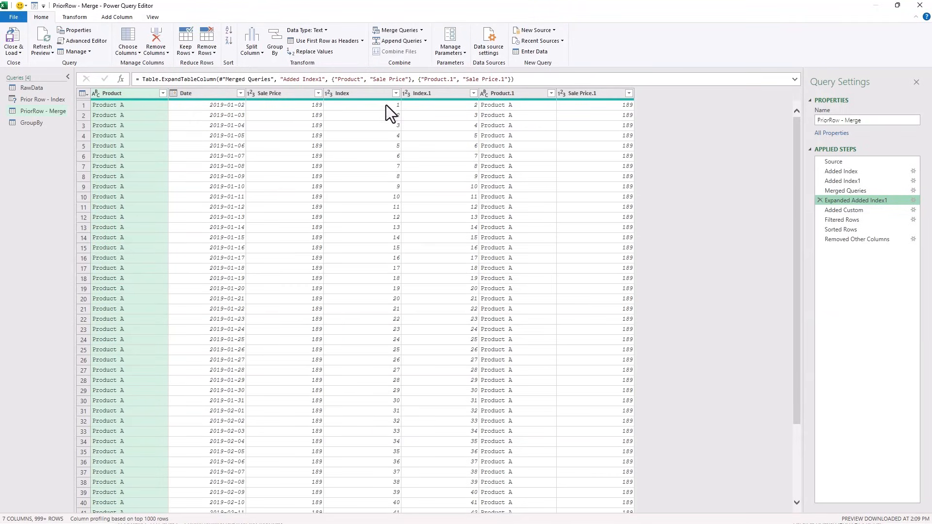
left_click(858, 215)
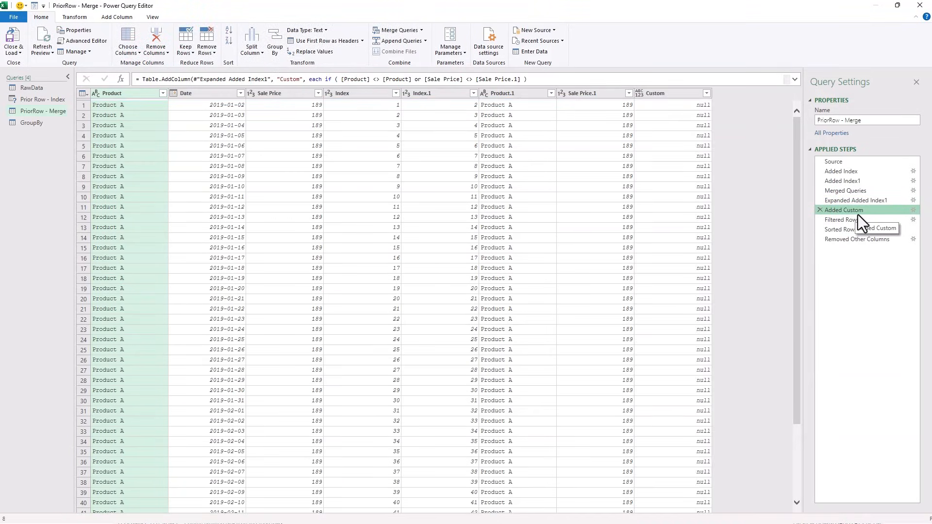
left_click(913, 210)
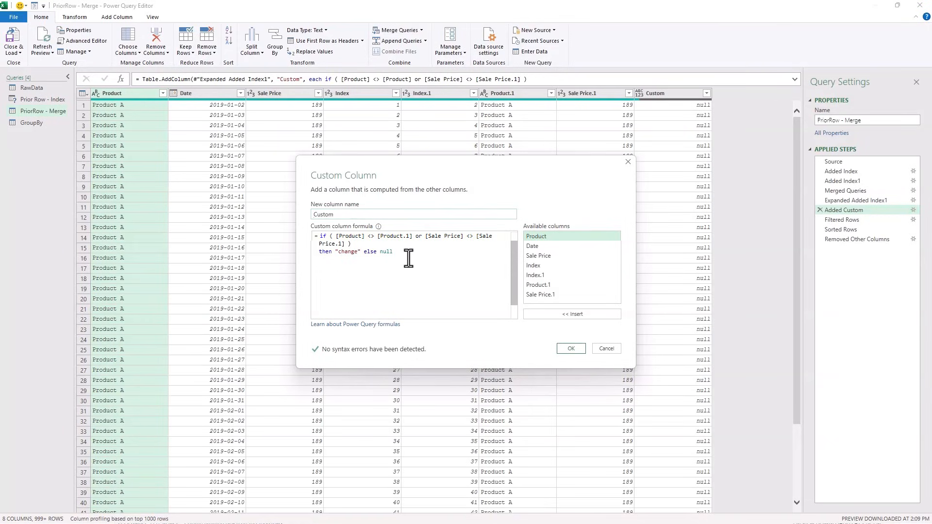
left_click(573, 351)
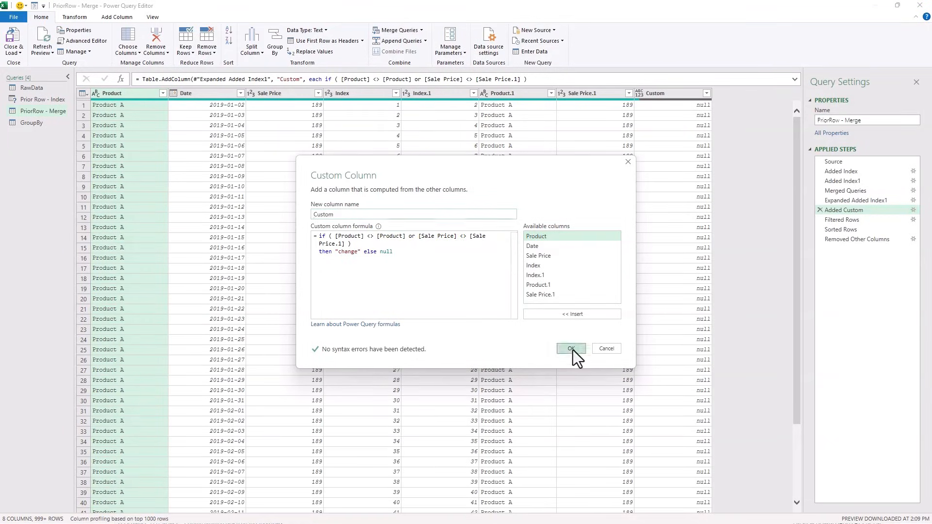
Step through the merge query's Filtered Rows, Sorted Rows and Removed Other Columns results.
left_click(857, 221)
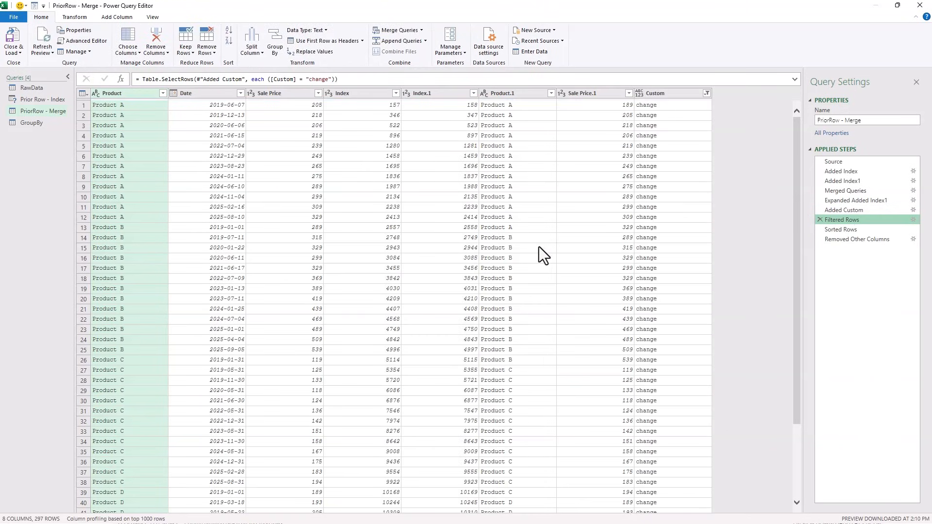
left_click(847, 230)
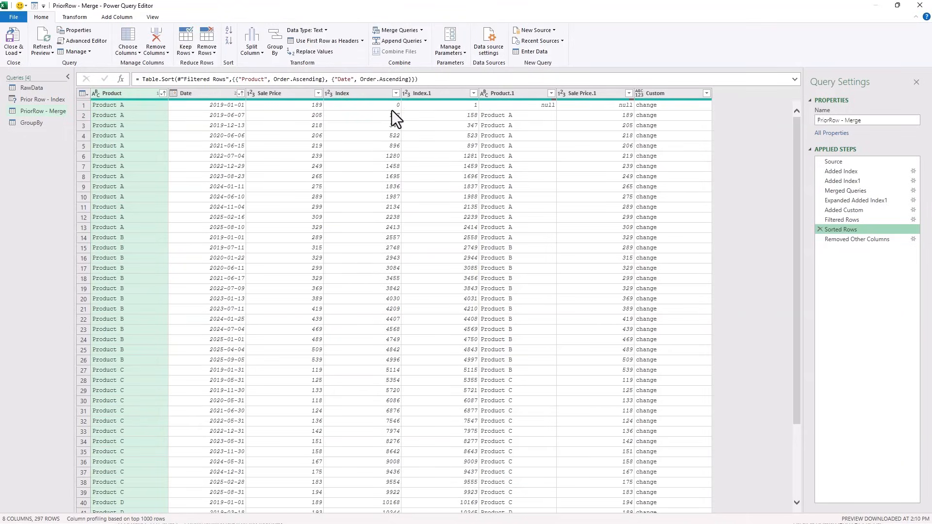
left_click(856, 239)
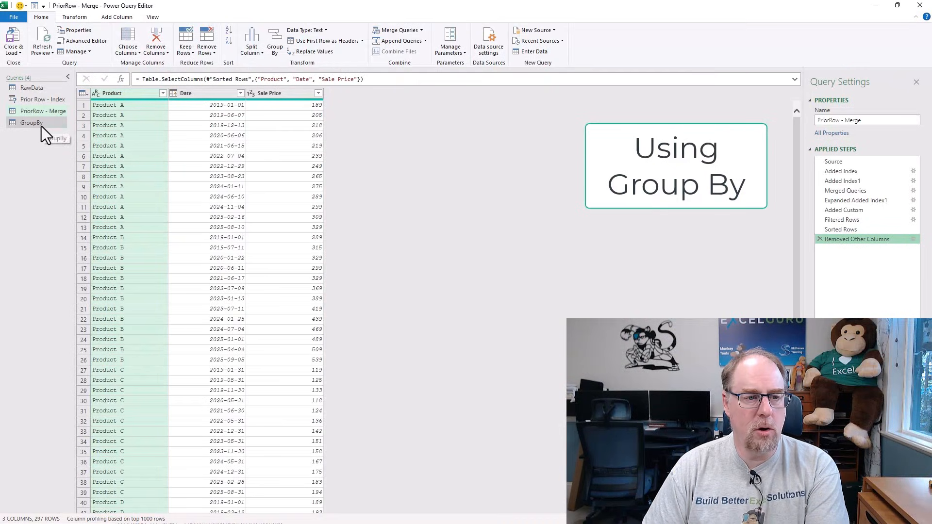
Review the GroupBy query's source, its Grouped Rows settings, and a resulting date for Product A.
left_click(42, 126)
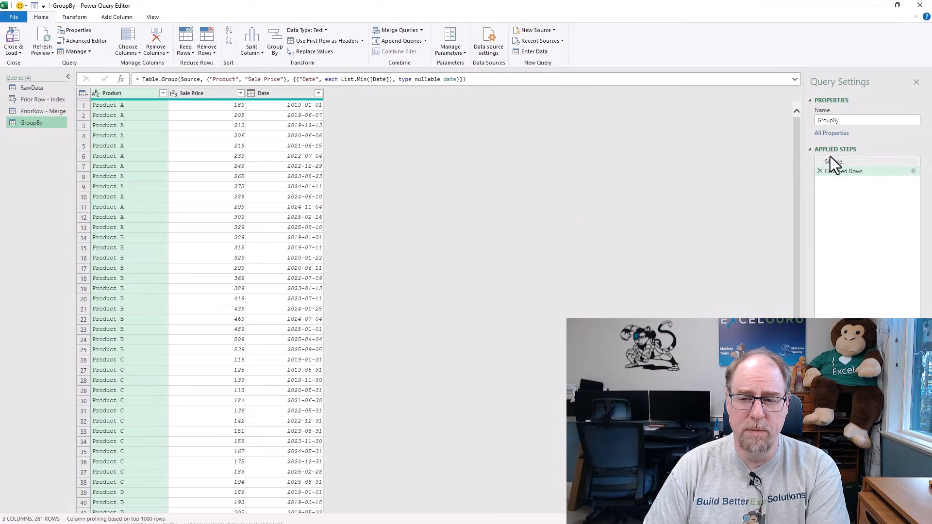
left_click(843, 161)
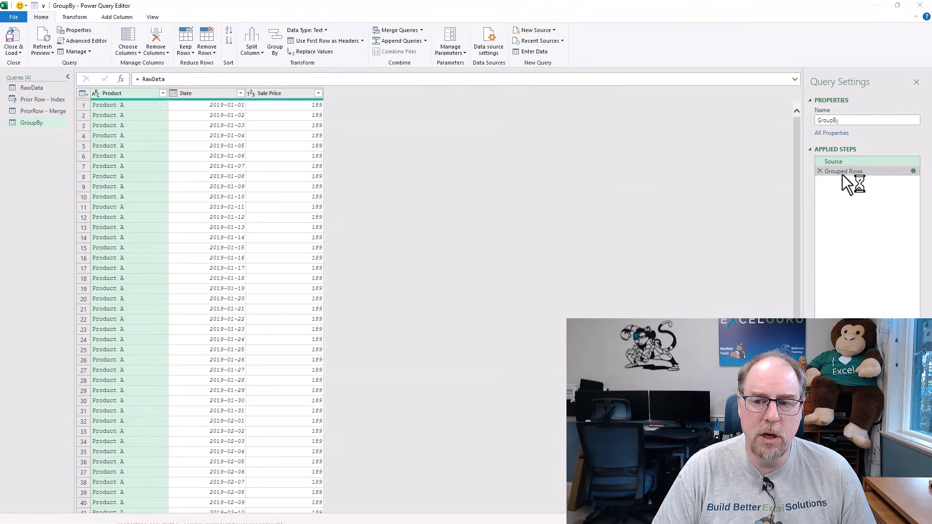
double_click(861, 175)
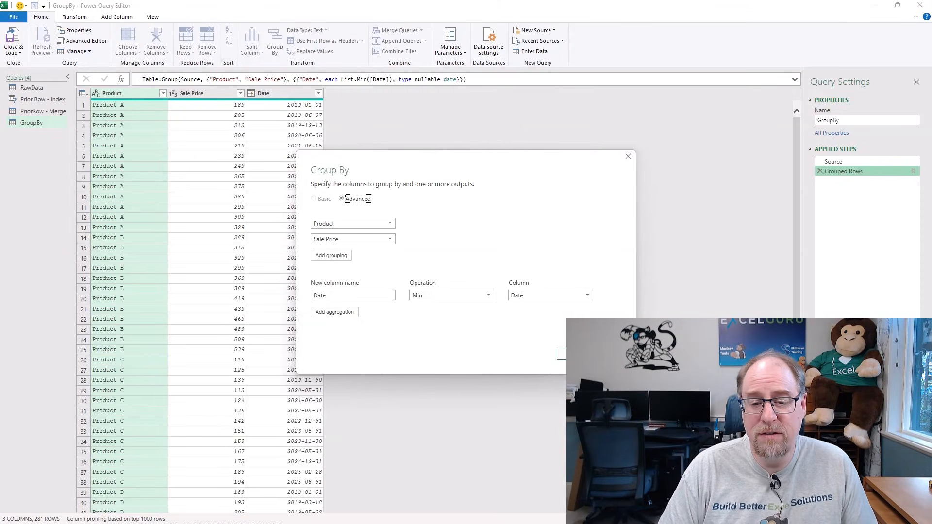
left_click(576, 354)
left_click(292, 146)
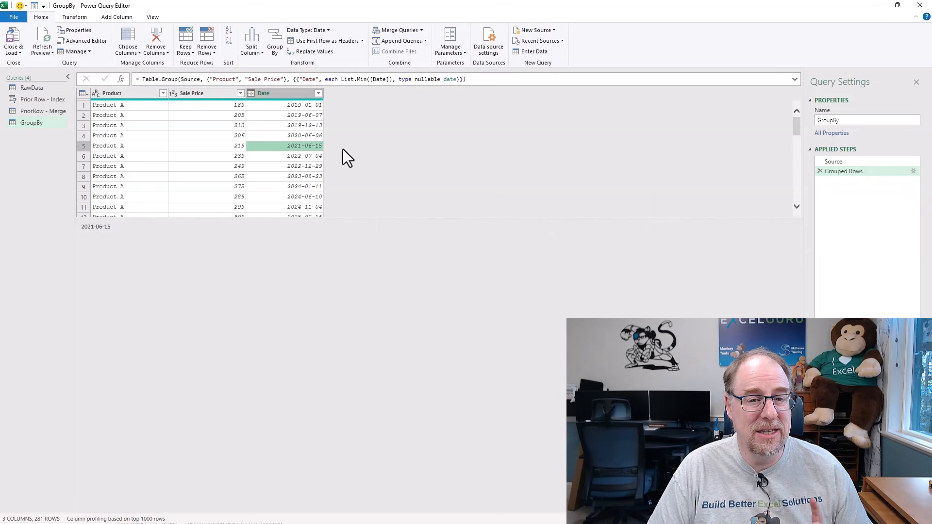
Close and load the queries, and compare the Product A and Product B rows between the Prior Row and Group By tables.
left_click(14, 41)
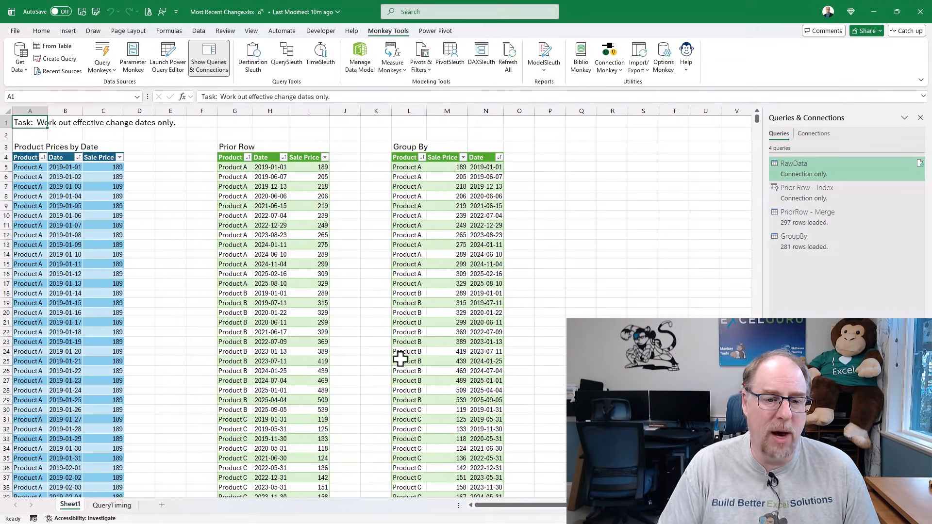
left_click_drag(237, 167, 320, 284)
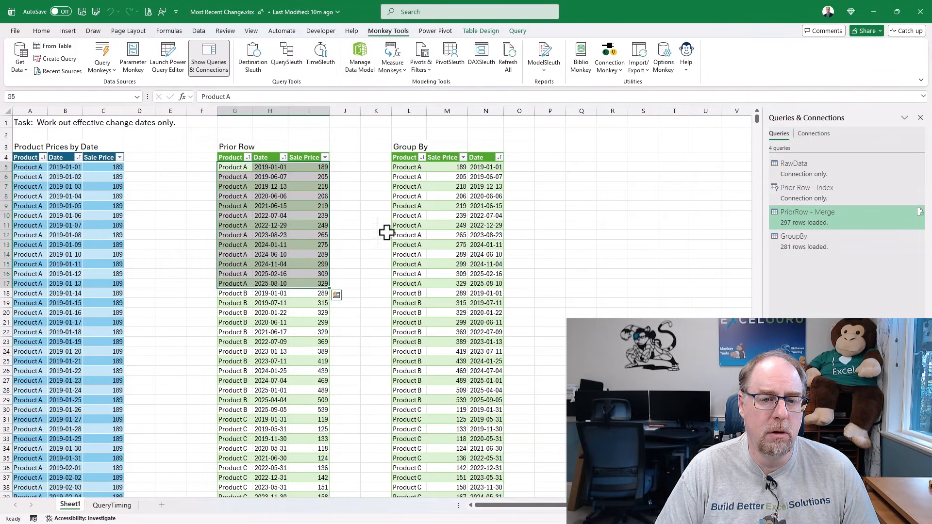
left_click_drag(404, 167, 481, 288)
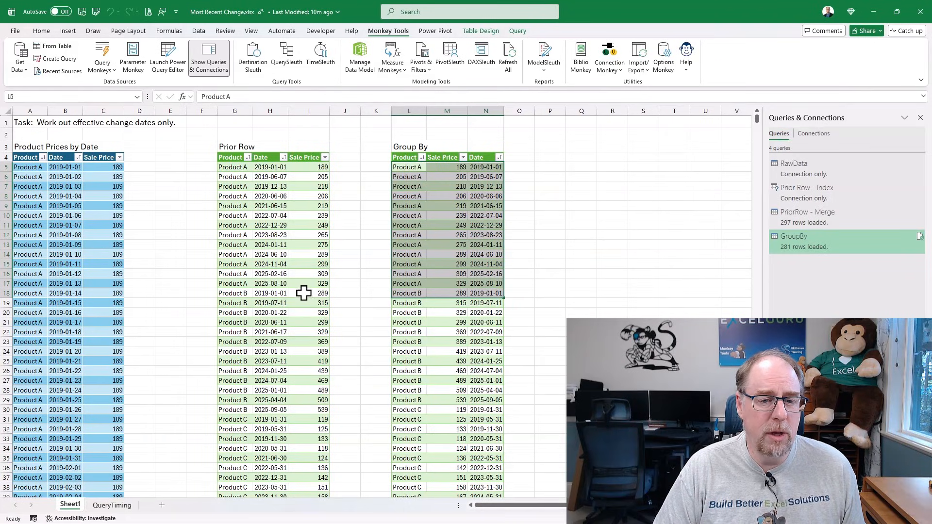
left_click_drag(240, 291, 309, 404)
mouse_move(408, 293)
left_mouse_down()
mouse_move(467, 358)
mouse_move(478, 402)
left_mouse_up()
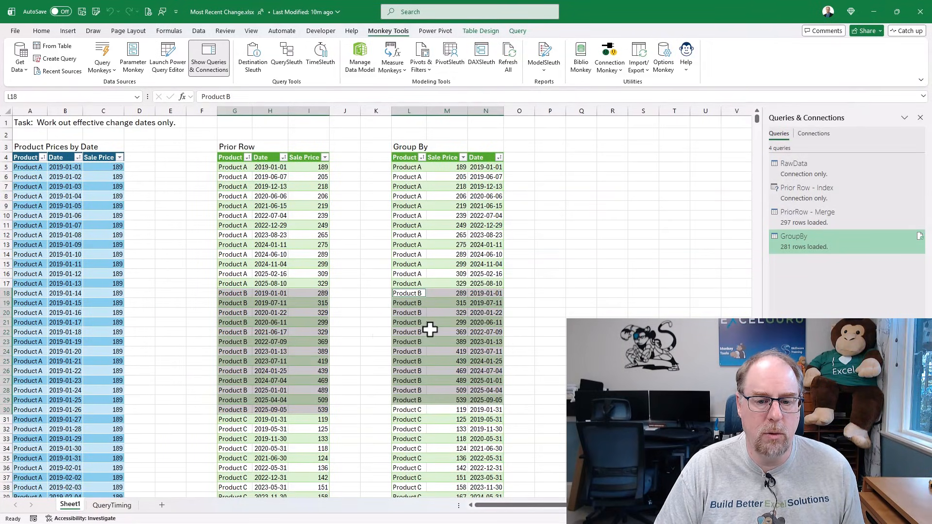
Fill the Prior Row table's Product B row for 2021-06-17 yellow and its 2020-06-11 row light purple.
left_click_drag(323, 333, 220, 334)
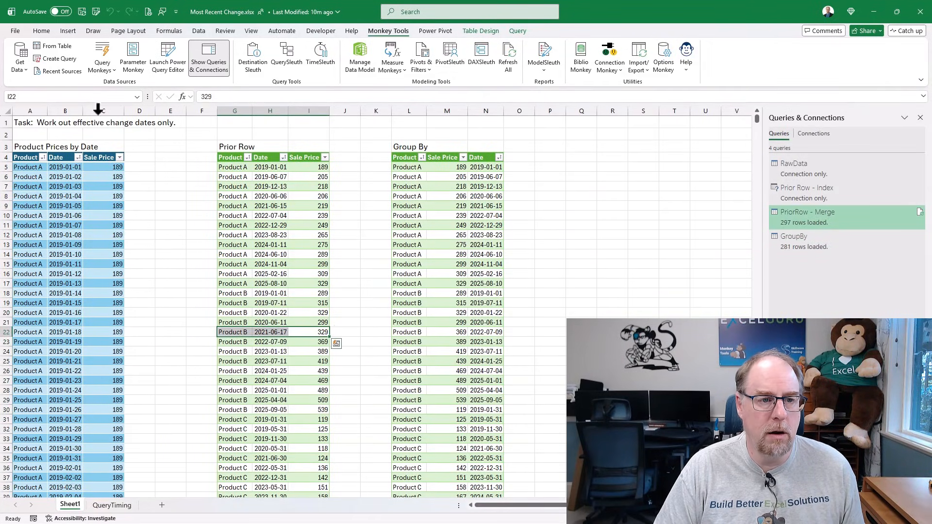
left_click(48, 31)
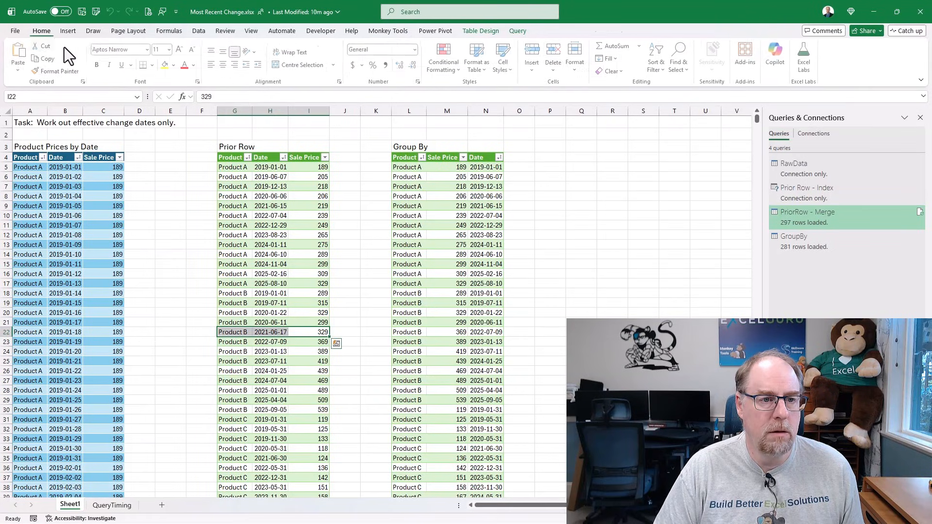
left_click(167, 65)
left_click_drag(233, 322, 312, 321)
left_click(176, 65)
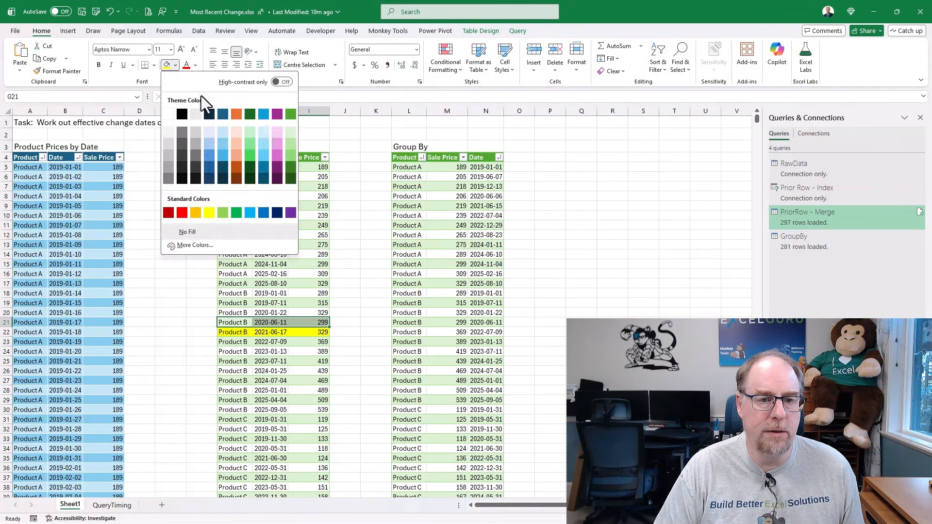
left_click(278, 143)
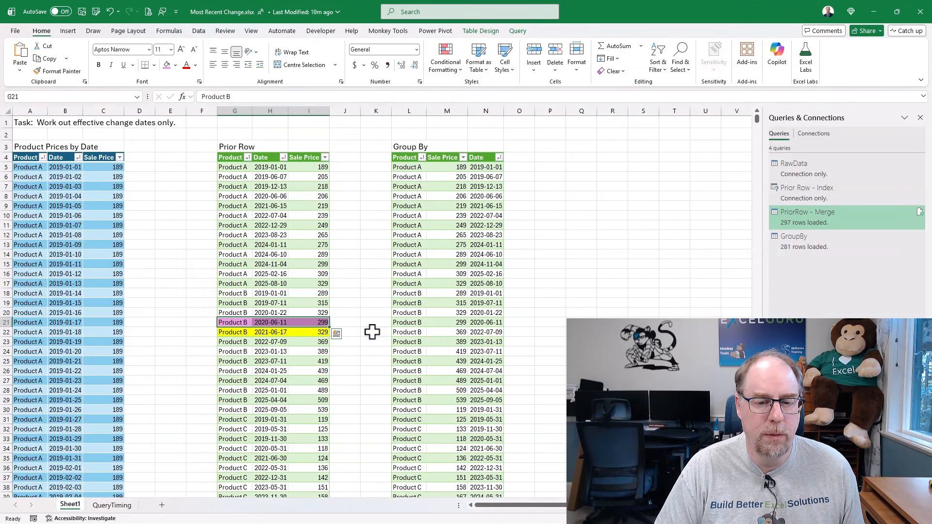
Apply the light purple fill to Group By's Product B 2020-06-11 row and to the 2022-07-09 rows in both result tables.
left_click_drag(409, 322, 485, 322)
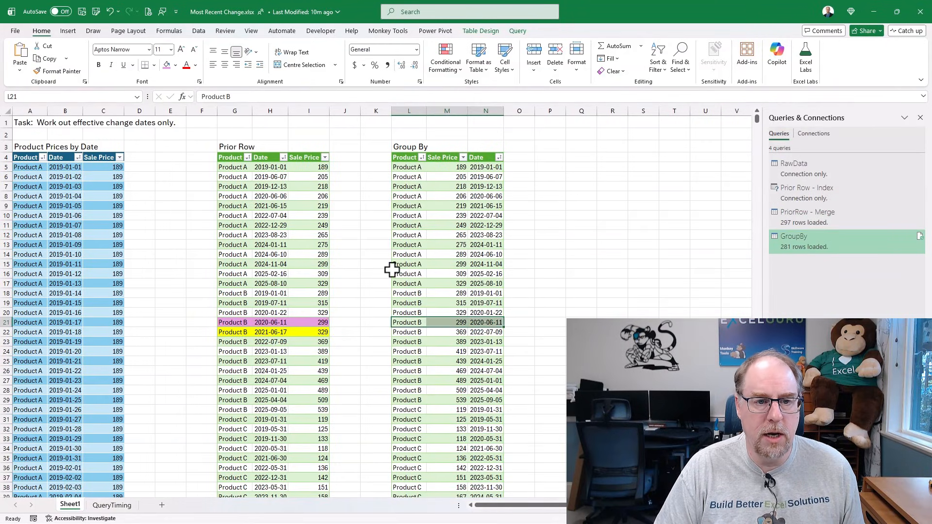
left_click(165, 66)
left_click_drag(235, 341, 305, 341)
left_click(167, 65)
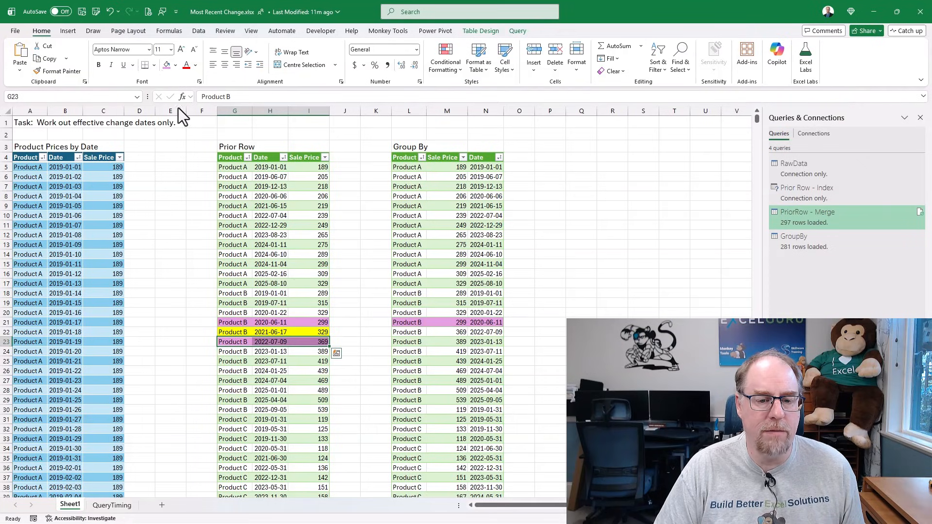
left_click_drag(408, 332, 486, 332)
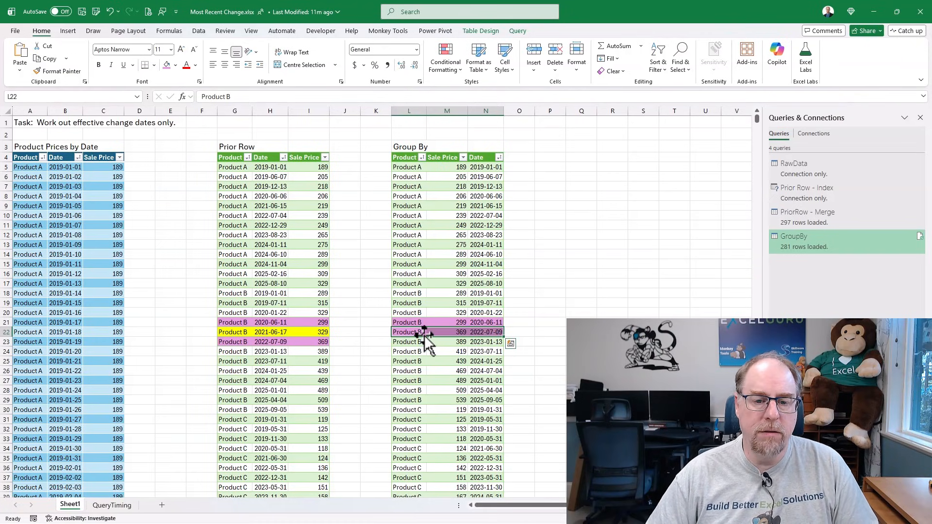
Compare the Product B sale prices around the highlighted rows in the Prior Row and Group By tables.
left_click(326, 314)
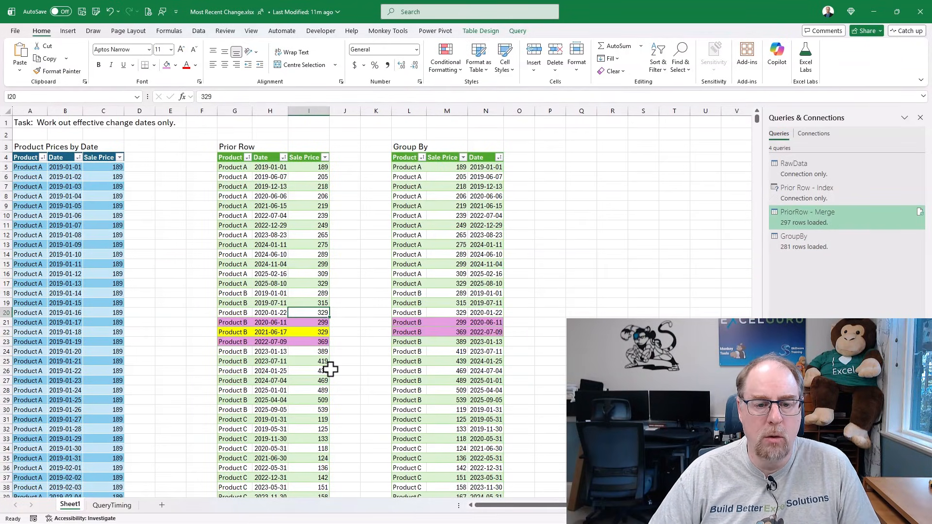
left_click(446, 314)
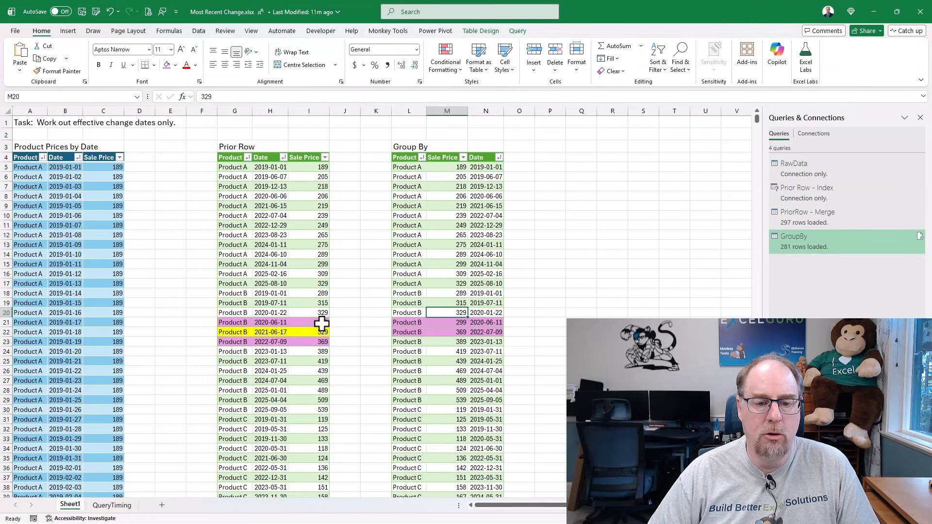
left_click(322, 323)
left_click(322, 333)
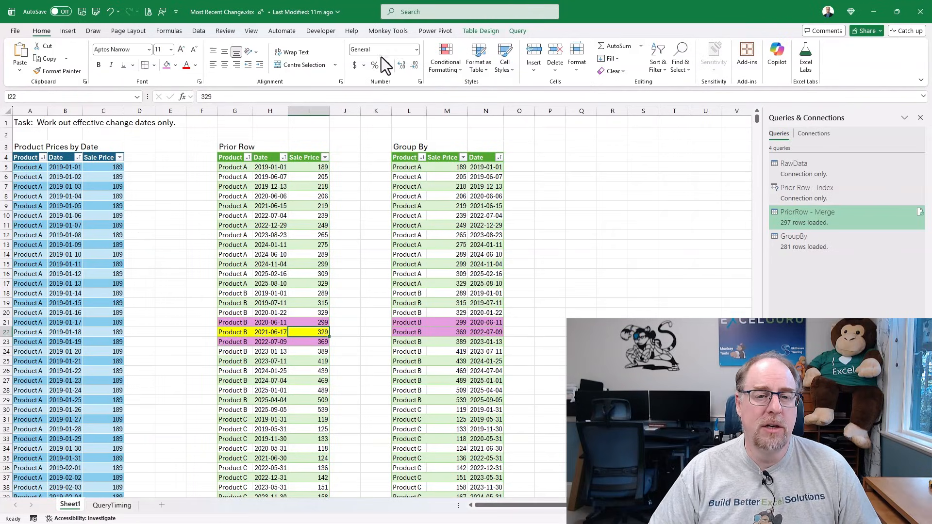
Open TimeSleuth, enable charting variation over 5 trials with doubled trials to compare privacy effect, and close it without running a refresh.
left_click(387, 32)
left_click(320, 56)
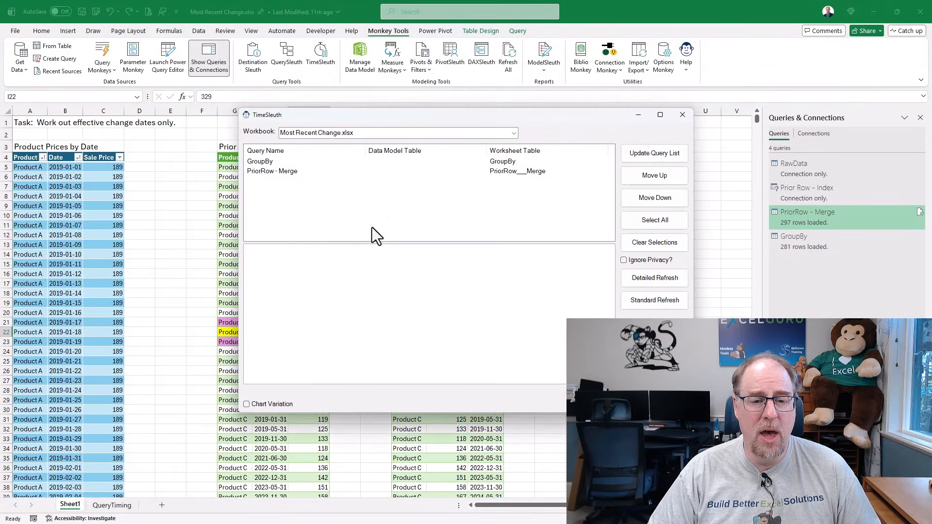
left_click(246, 405)
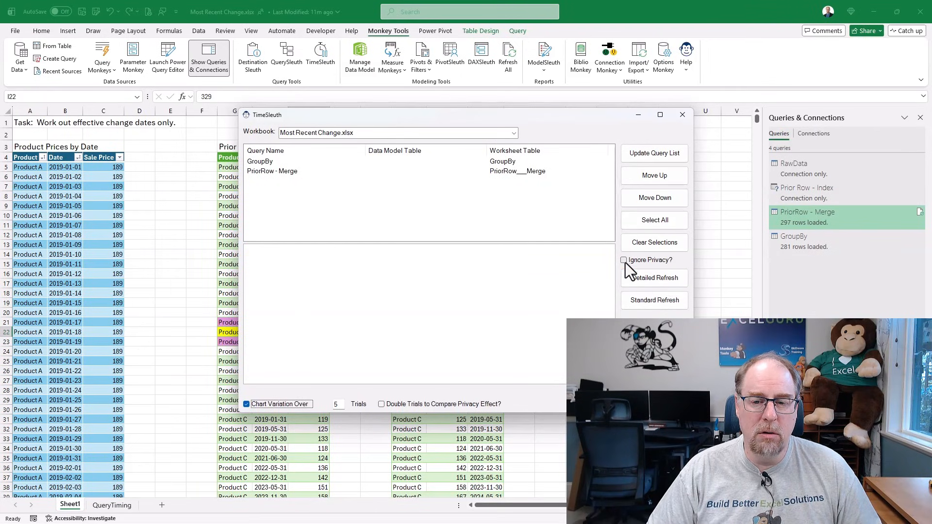
left_click(388, 404)
left_click(514, 306)
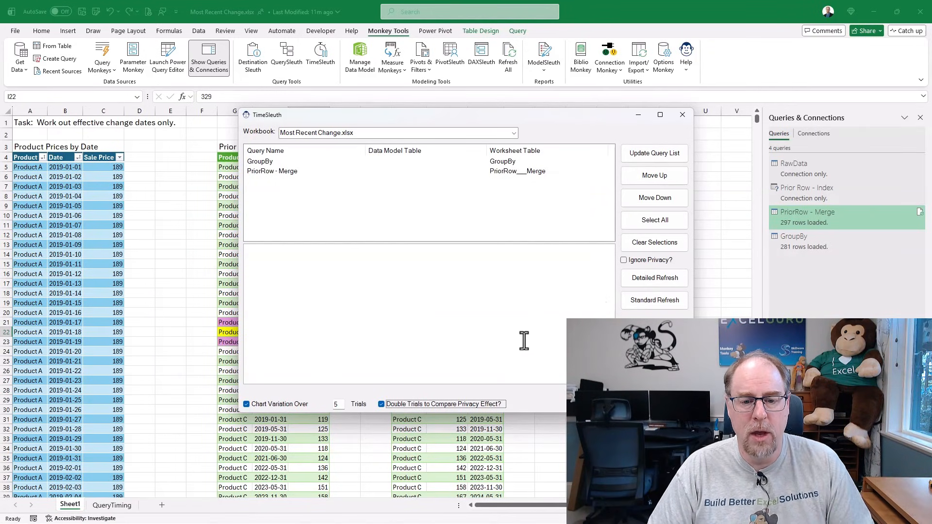
left_click(683, 115)
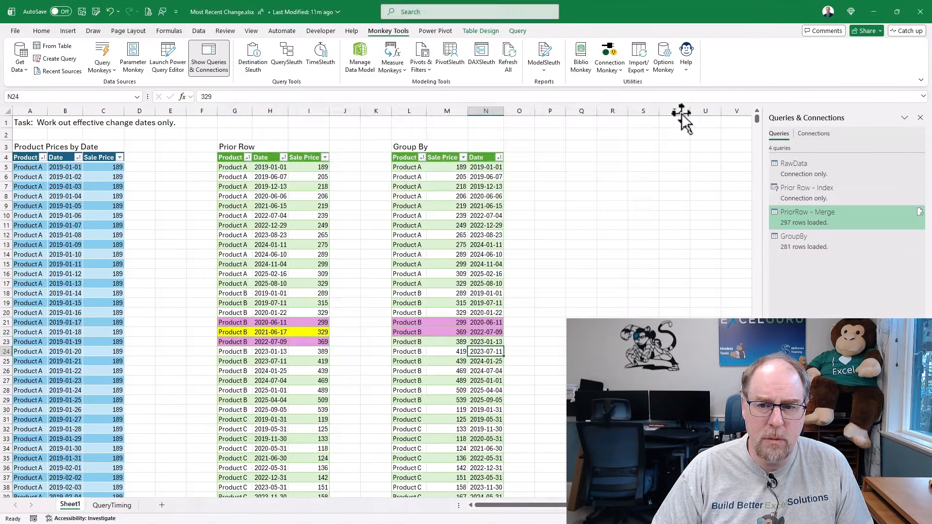
left_click(682, 112)
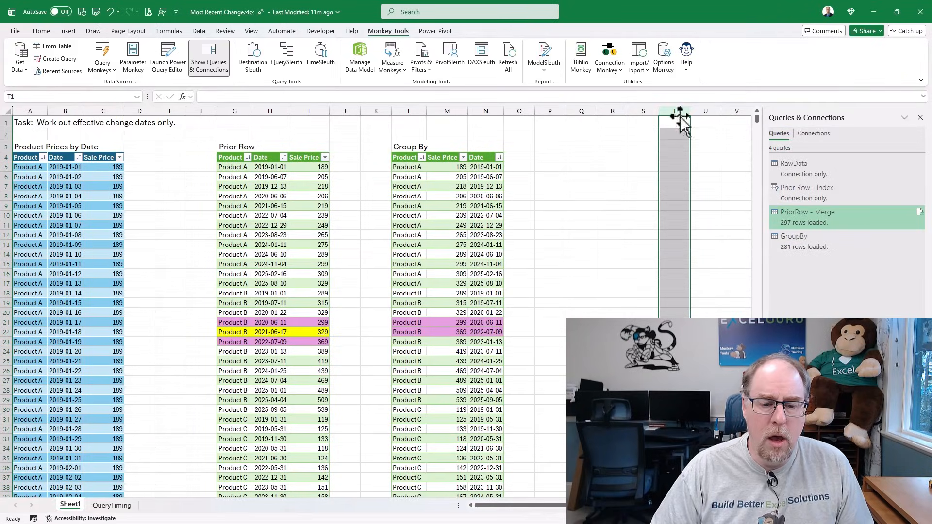
On the QueryTiming sheet, expand the grouped rows 5 and 6 to see their effect on the timing chart, and collapse them again.
left_click(113, 505)
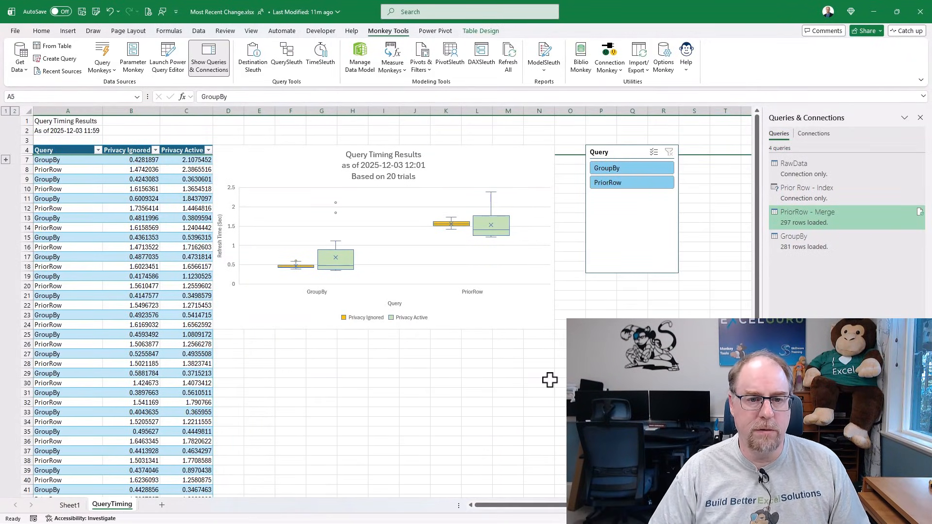
left_click(6, 160)
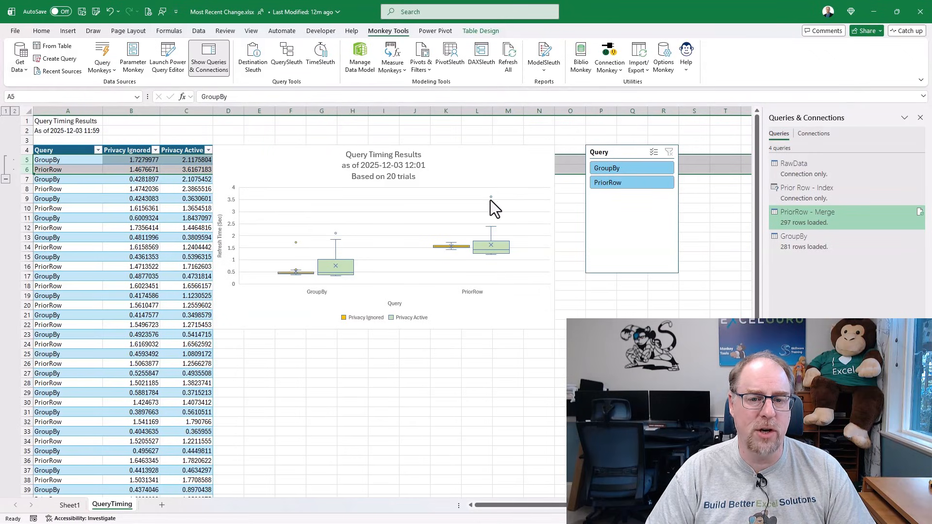
left_click(6, 179)
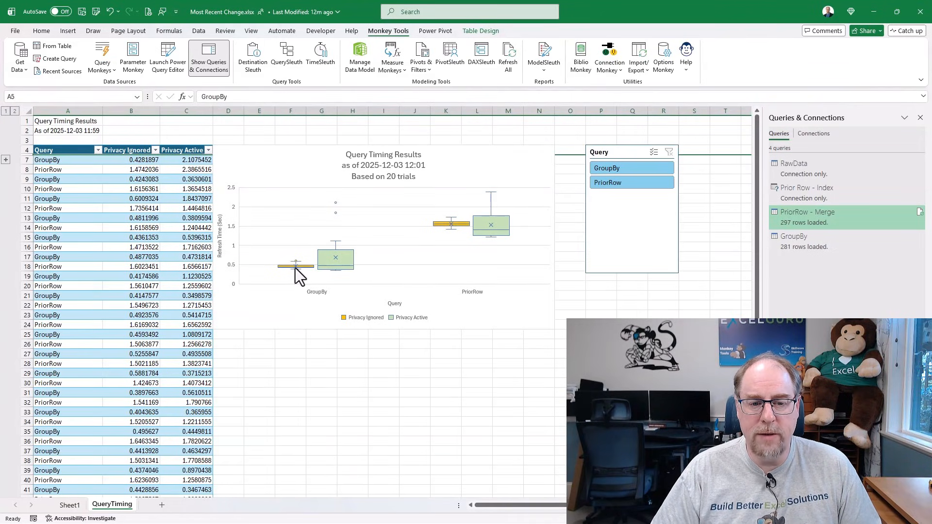
Inspect the mean refresh times of GroupBy and PriorRow in the timing chart for both privacy settings.
mouse_move(295, 267)
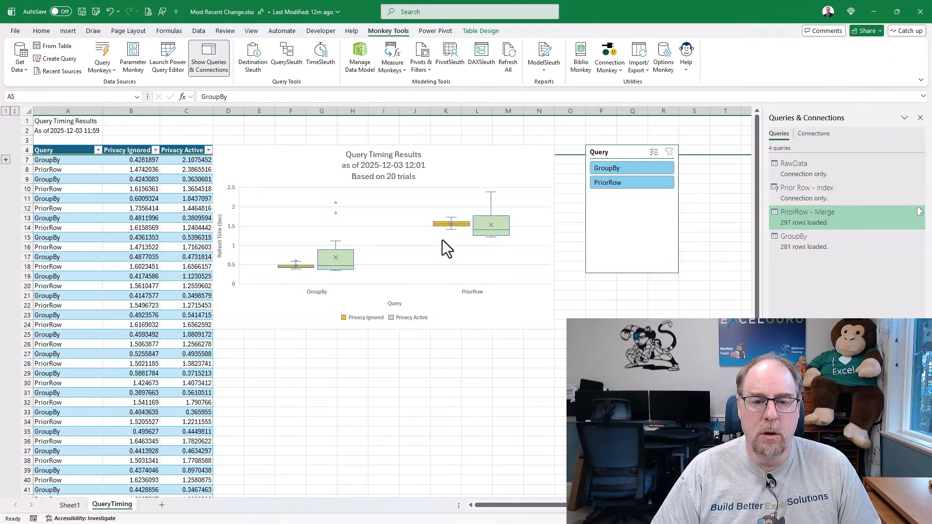
mouse_move(451, 224)
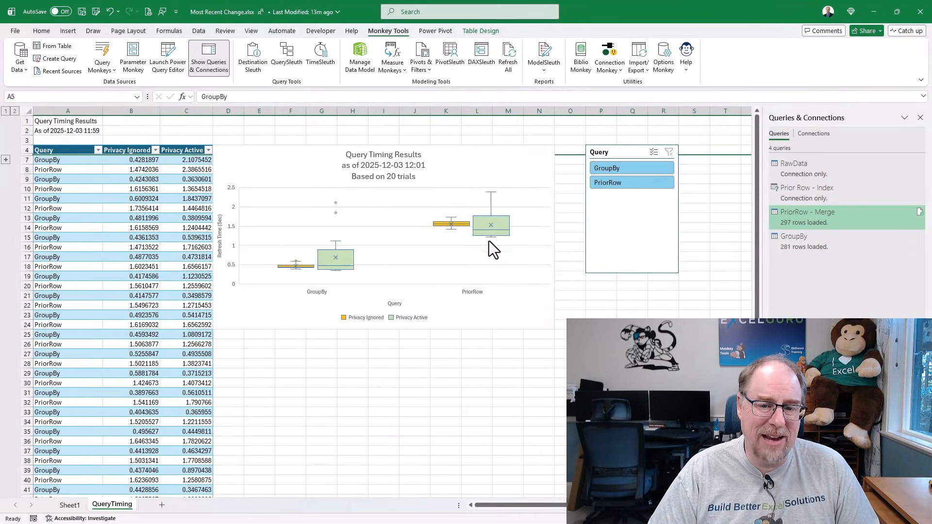
mouse_move(491, 226)
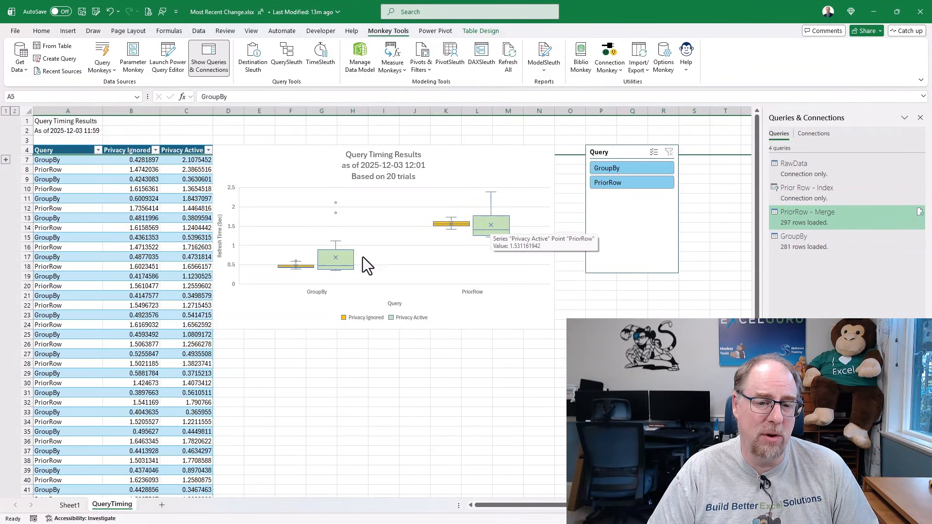
mouse_move(334, 258)
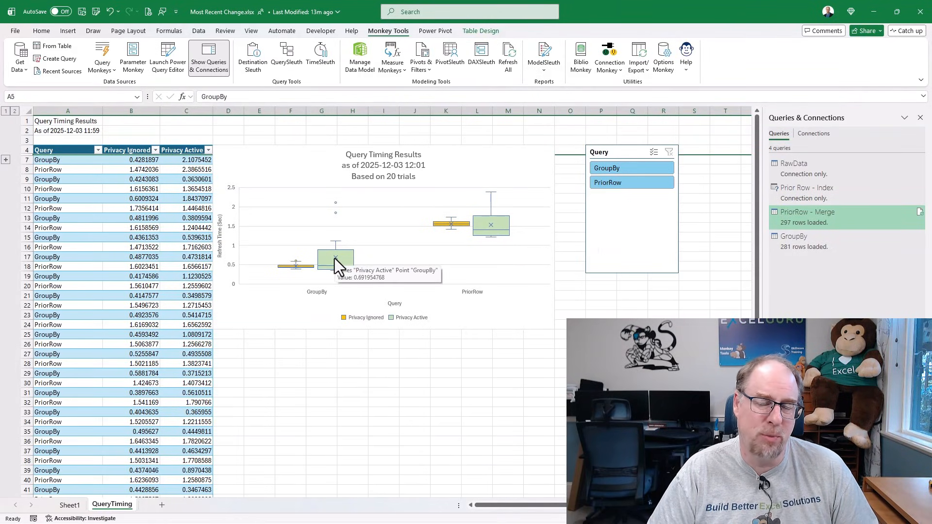